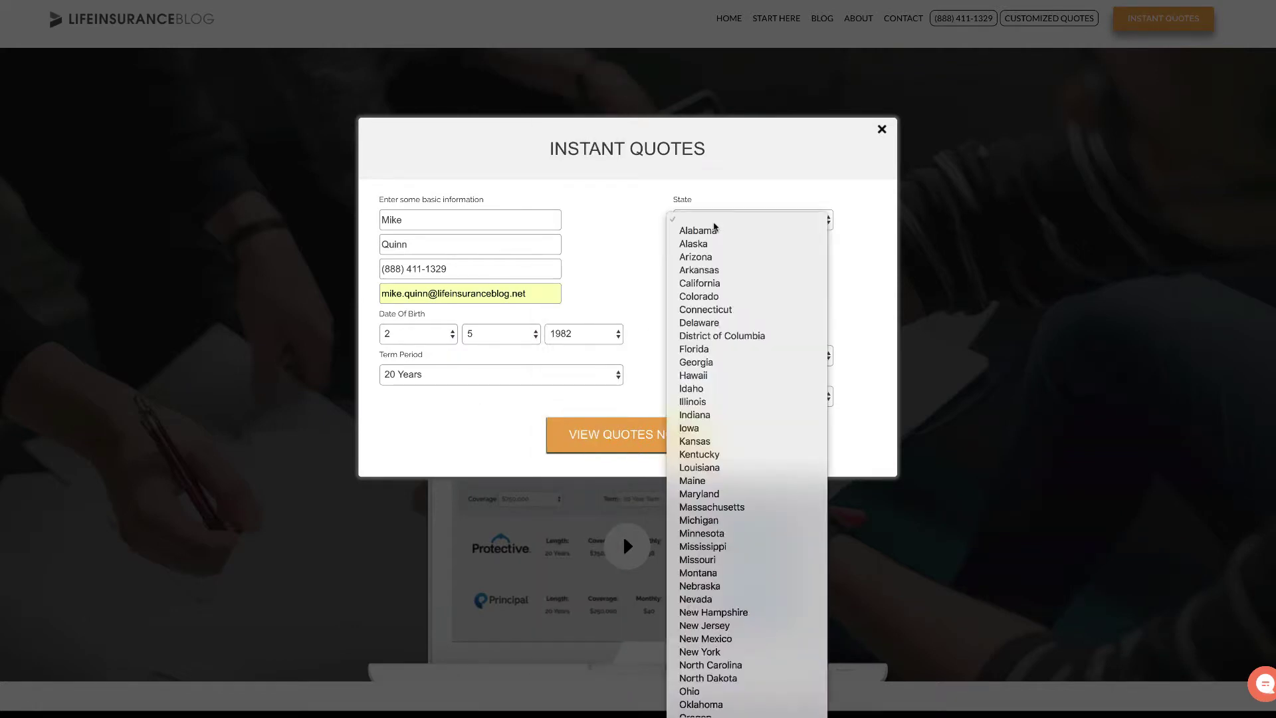
# Set the quote to Florida, non-smoker, $750,000 coverage, then bring up term and health class choices
pyautogui.click(708, 350)
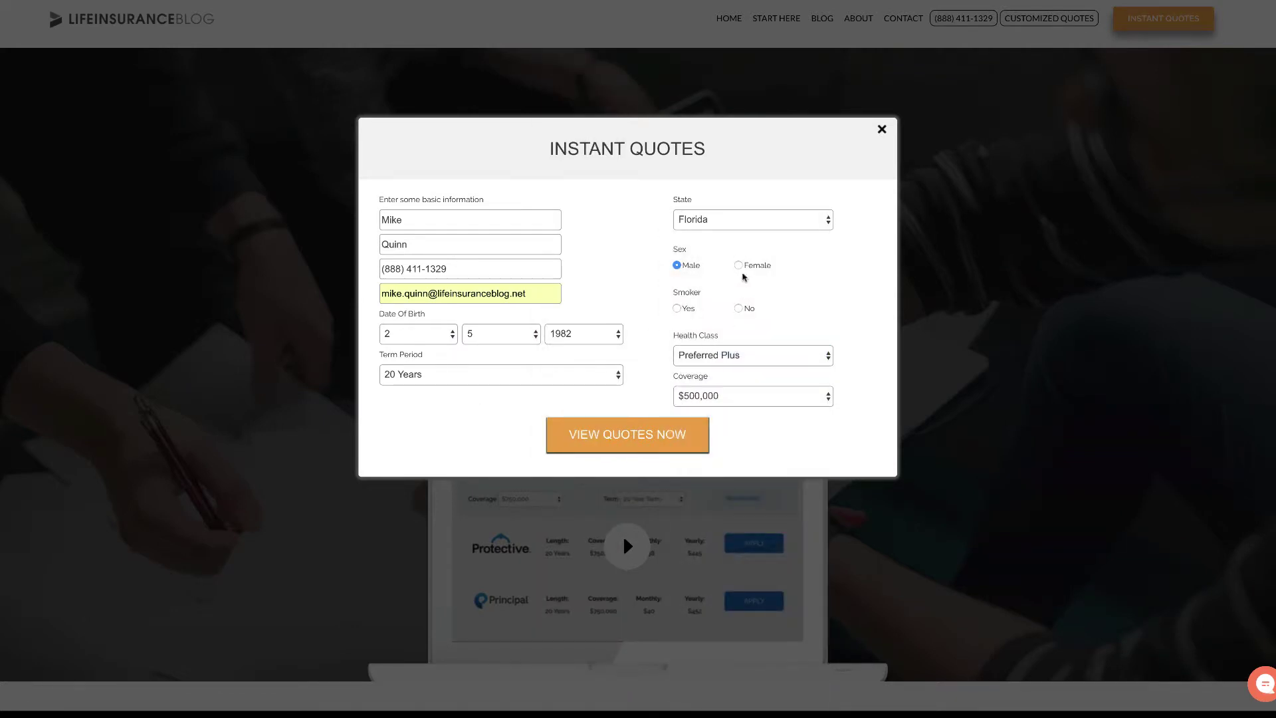
pyautogui.click(738, 309)
pyautogui.click(738, 396)
pyautogui.click(465, 376)
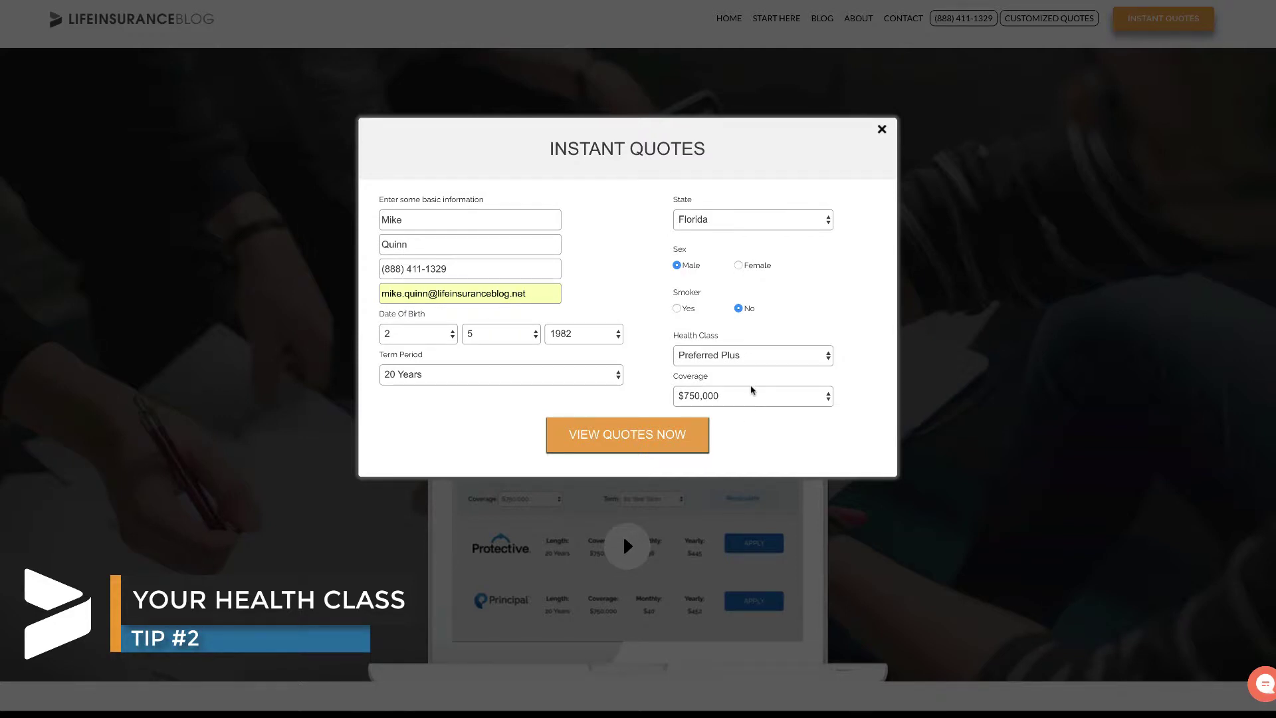
pyautogui.click(743, 356)
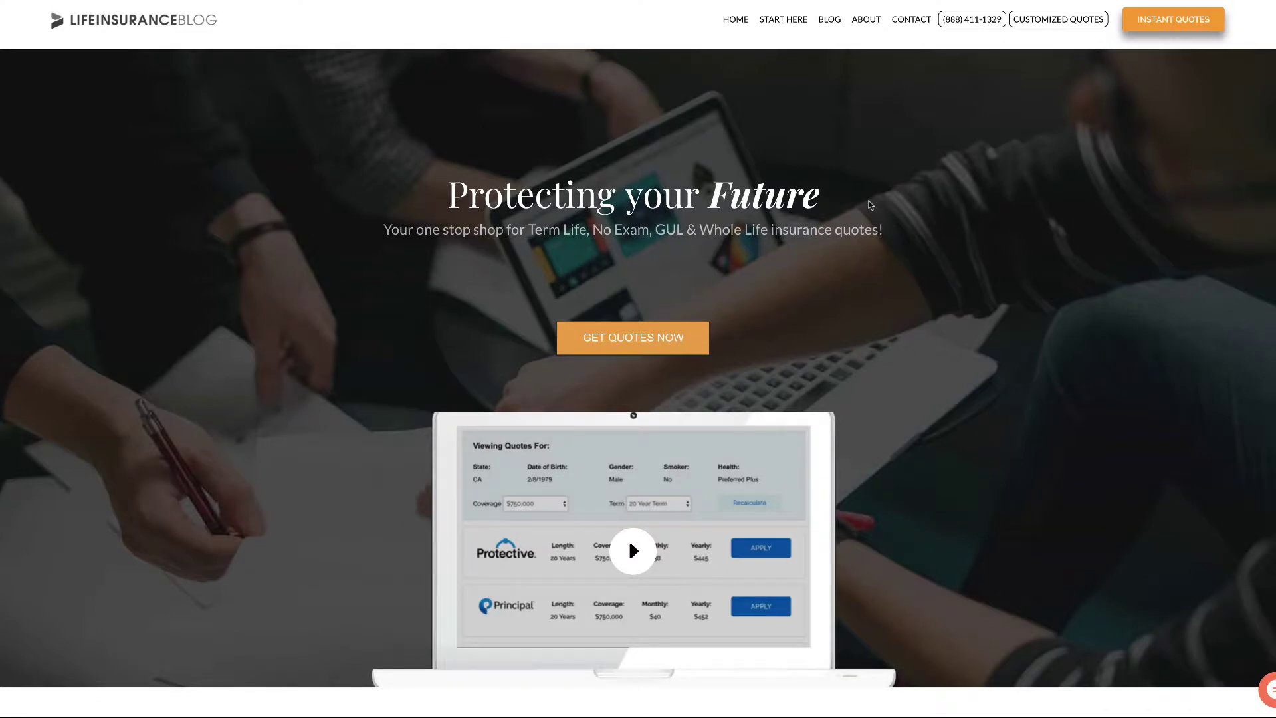
pyautogui.scroll(-3, 868, 204)
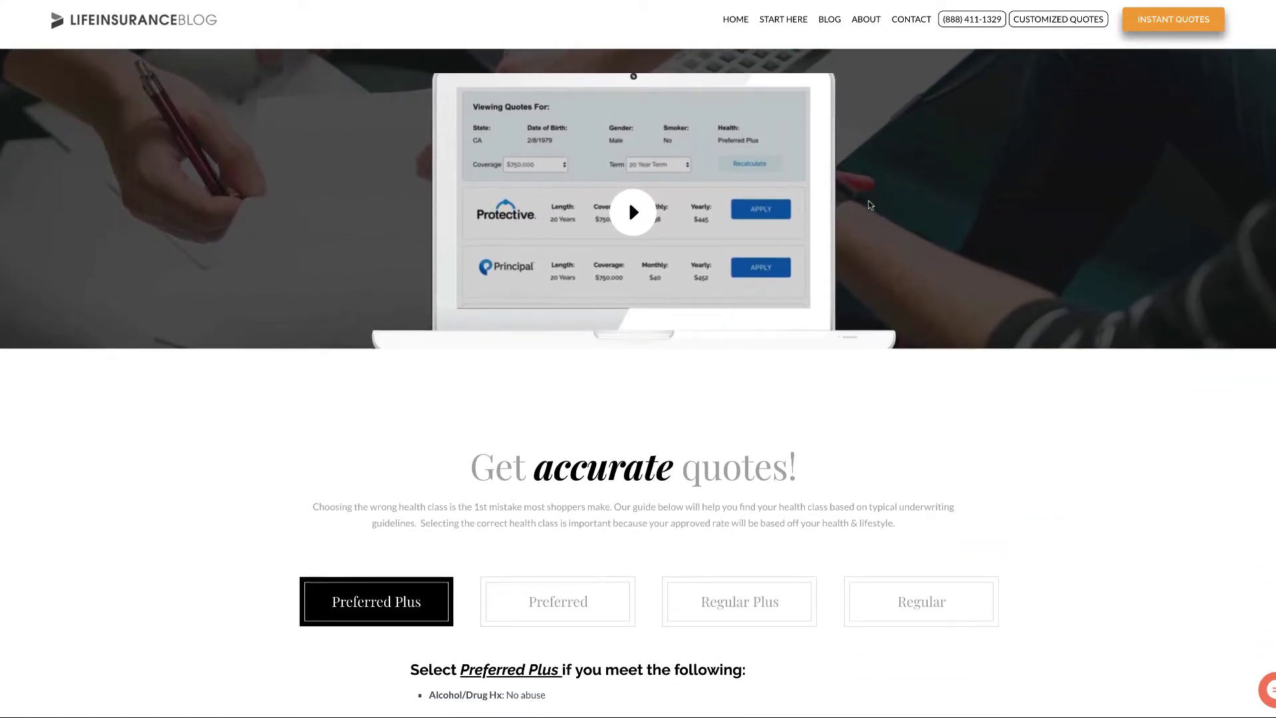
pyautogui.scroll(-2, 869, 204)
pyautogui.scroll(-2, 868, 205)
pyautogui.scroll(-1, 868, 204)
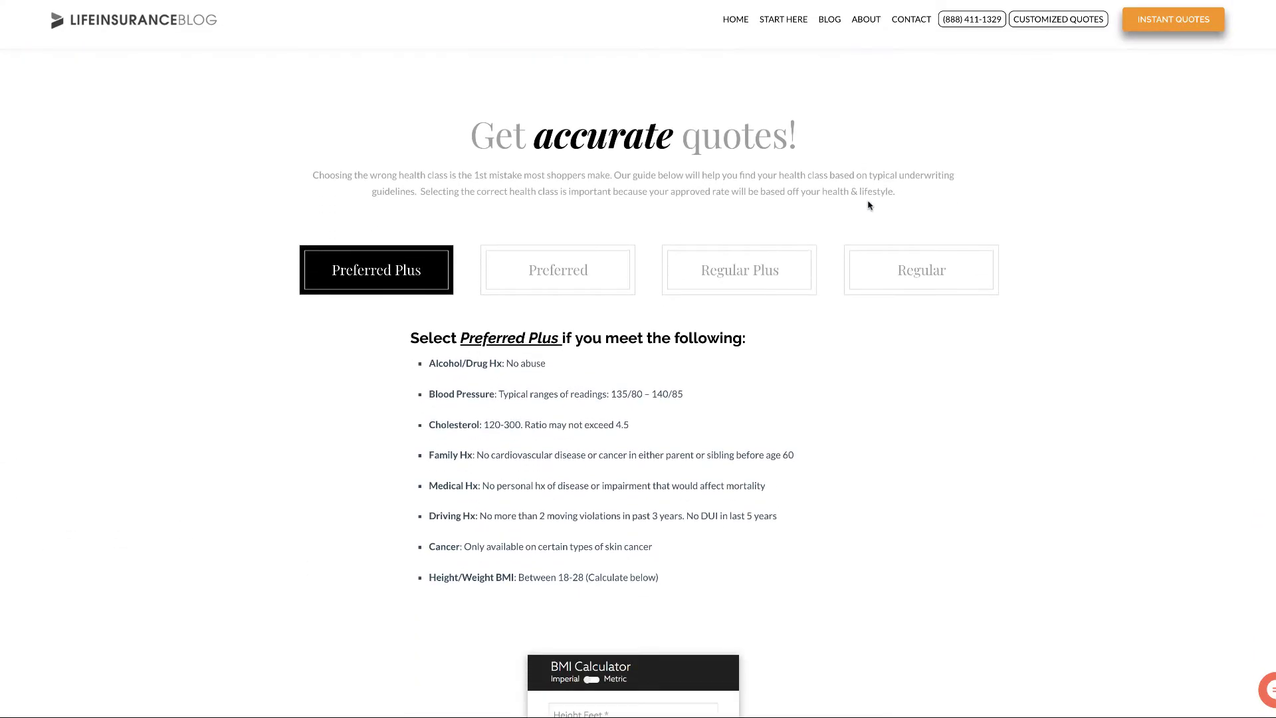
pyautogui.scroll(-1, 868, 205)
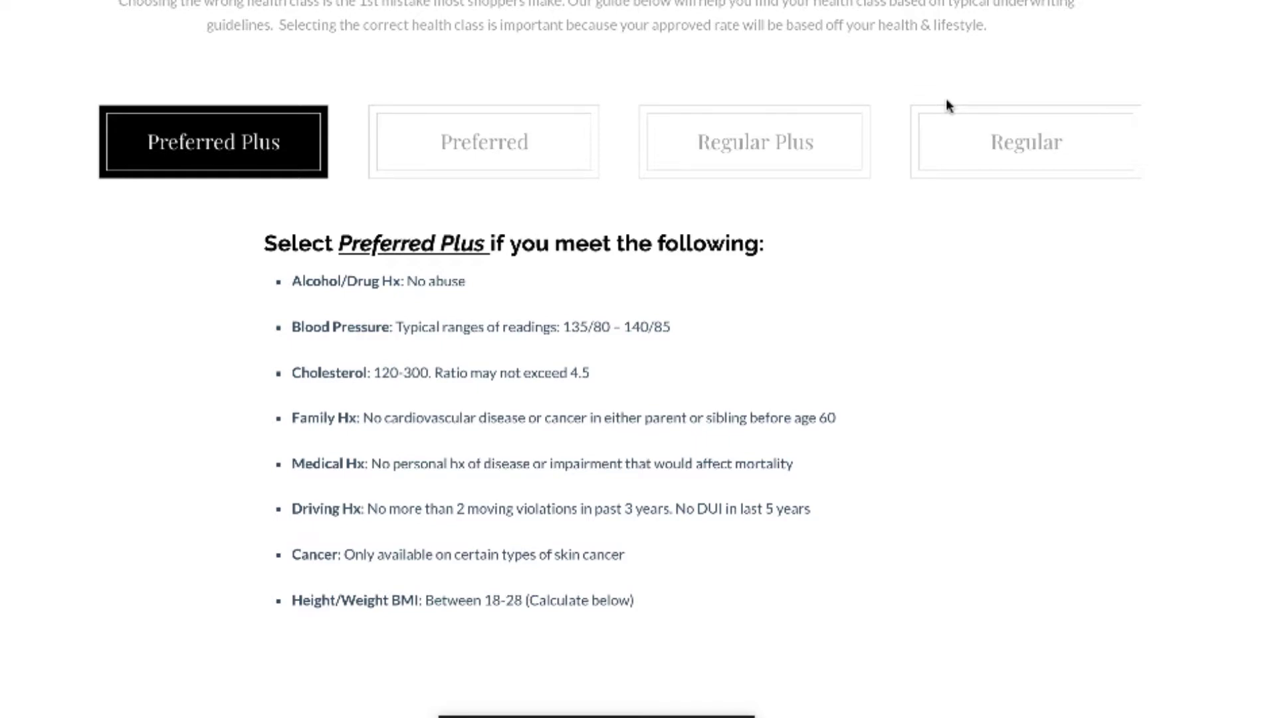
# Enter height and weight in the BMI Calculator under the Regular criteria, giving a BMI of 32.07
pyautogui.click(878, 204)
pyautogui.scroll(-2, 828, 209)
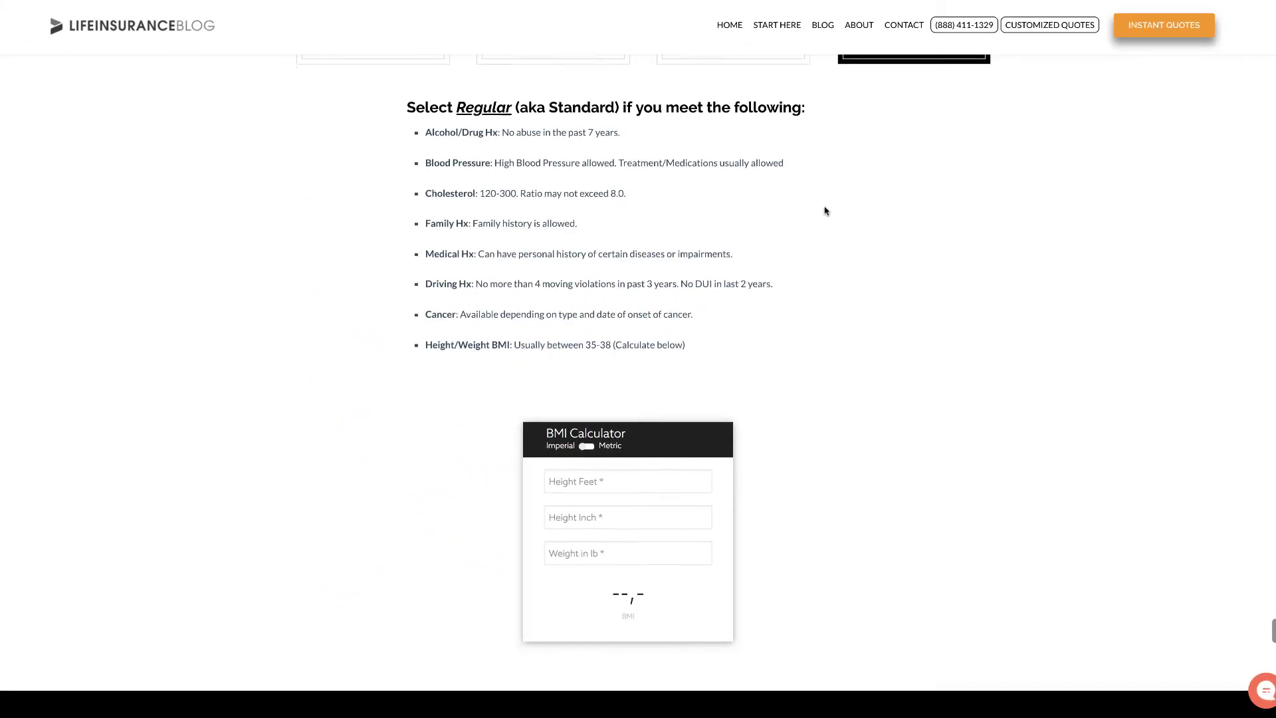
pyautogui.click(594, 470)
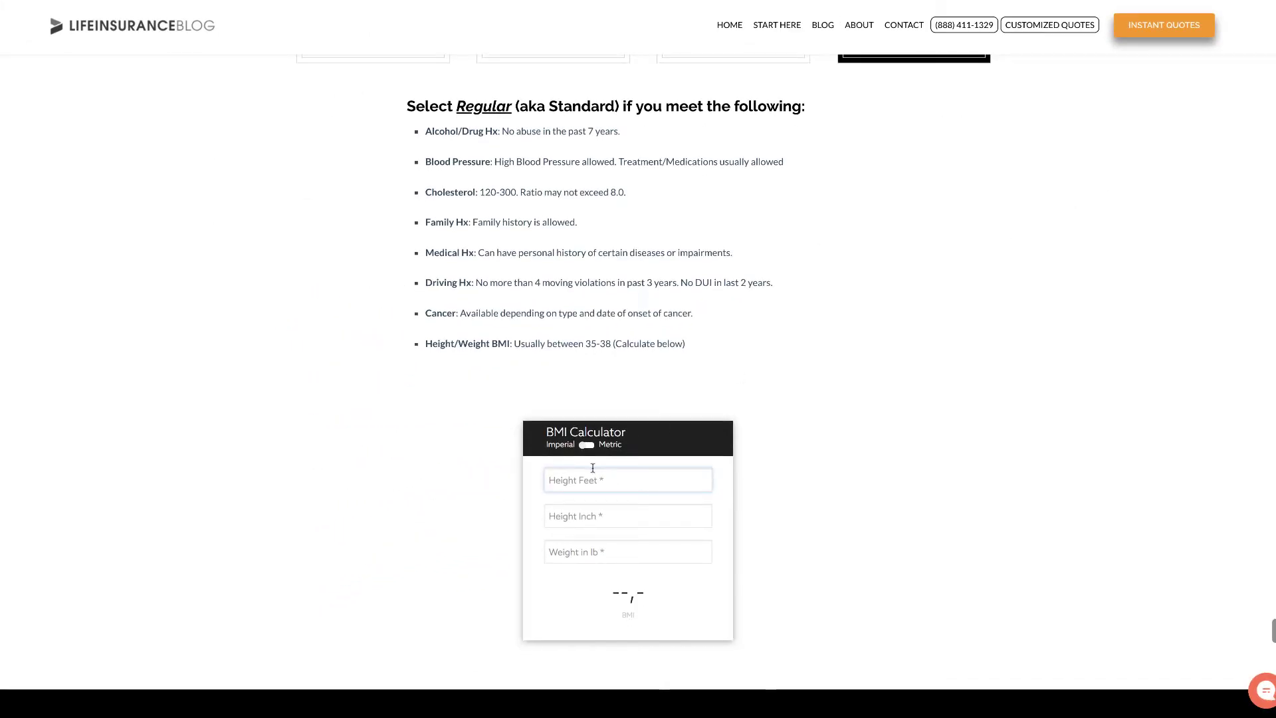
pyautogui.write('5')
pyautogui.click(554, 513)
pyautogui.write('11')
pyautogui.click(563, 550)
pyautogui.write('200')
pyautogui.doubleClick(555, 587)
pyautogui.write('230')
pyautogui.moveTo(597, 627); pyautogui.dragTo(658, 626)
# Compare 32.07 against the Preferred Plus and Preferred (27-34) BMI ranges and choose Preferred health class
pyautogui.moveTo(514, 377); pyautogui.dragTo(654, 379)
pyautogui.click(574, 85)
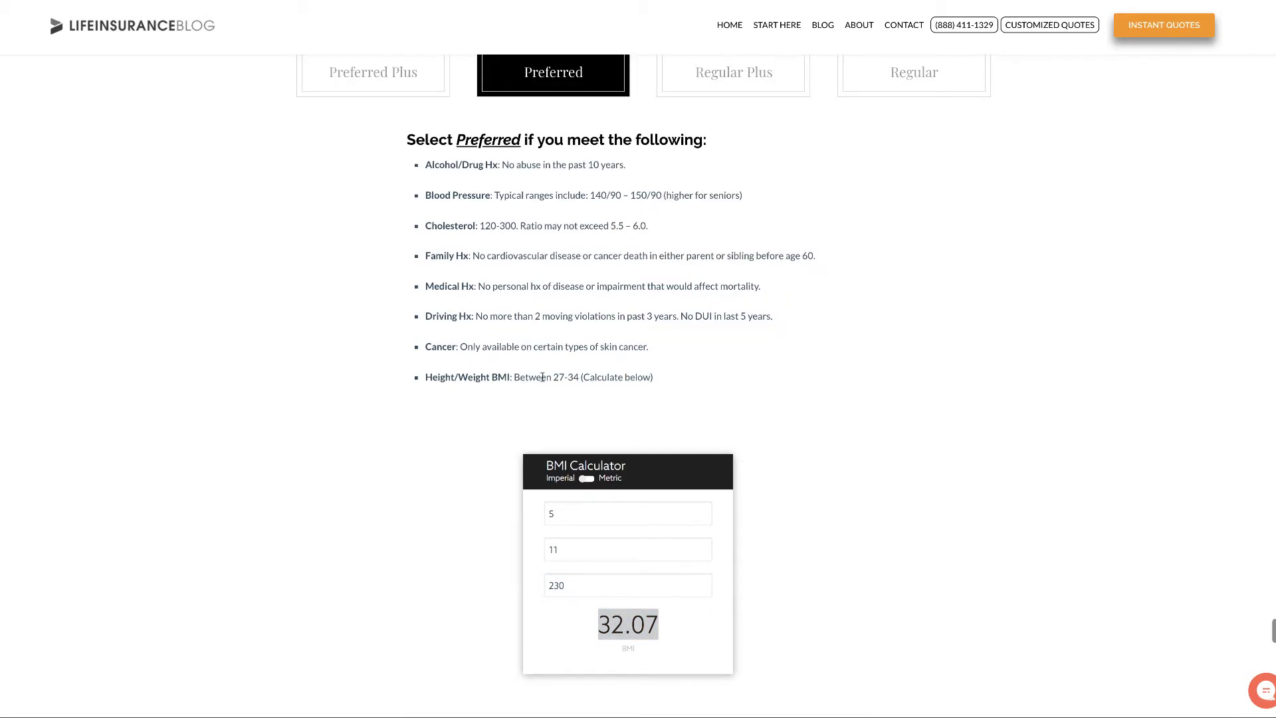
pyautogui.moveTo(512, 377); pyautogui.dragTo(650, 379)
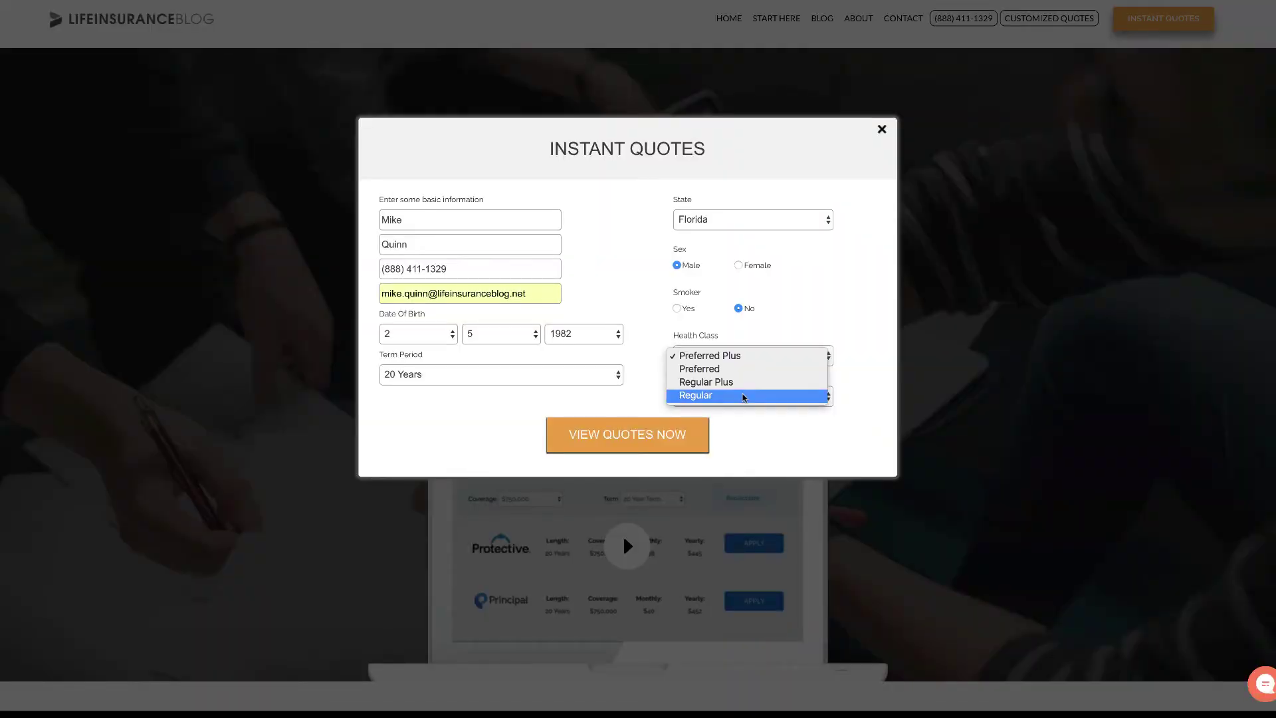
pyautogui.click(745, 370)
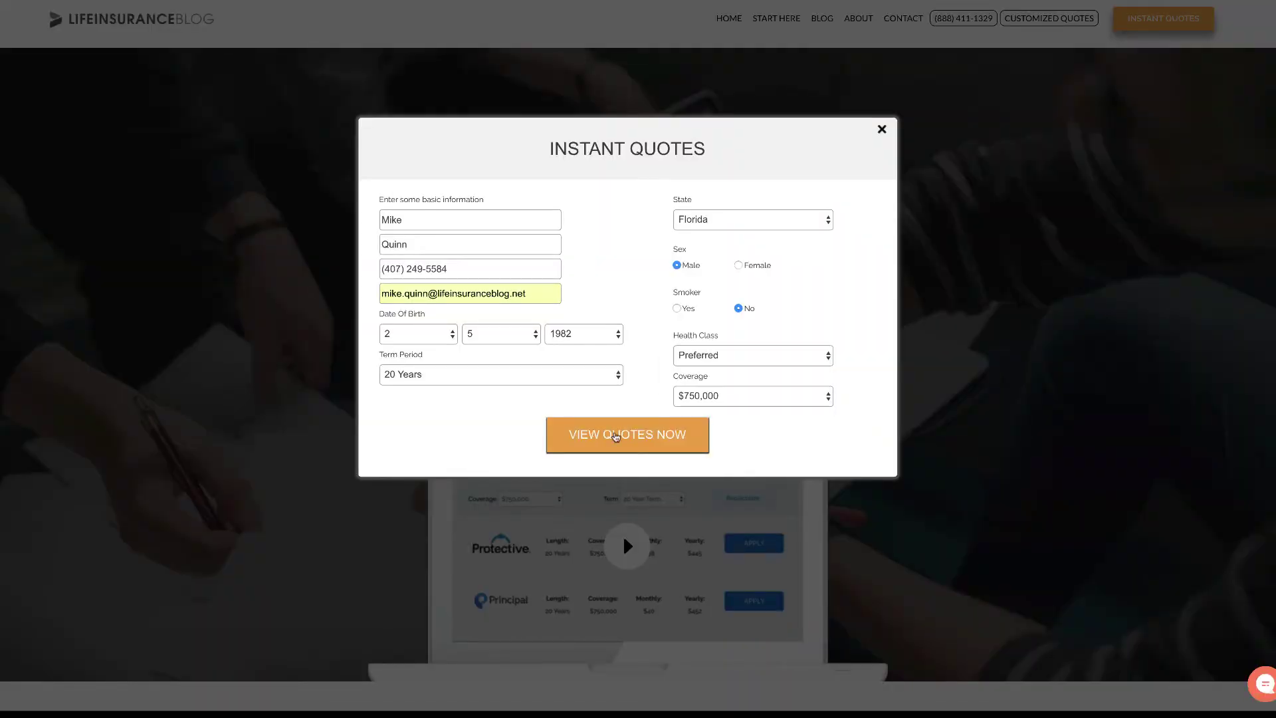
# Submit View Quotes Now to get carrier quotes for Preferred, $750,000, 20-year term
pyautogui.click(621, 434)
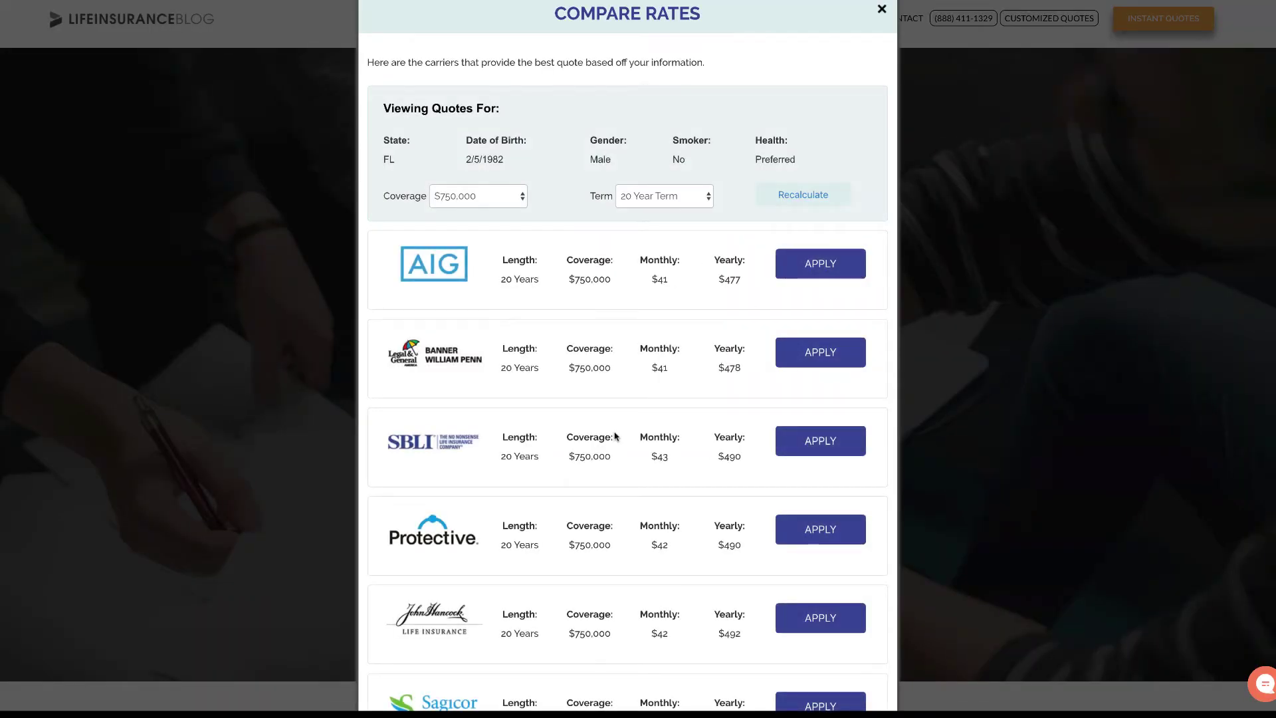
pyautogui.scroll(-3, 615, 436)
pyautogui.scroll(-1, 614, 436)
pyautogui.scroll(-2, 616, 436)
pyautogui.scroll(-2, 615, 436)
pyautogui.scroll(-2, 615, 436)
pyautogui.scroll(-1, 615, 436)
pyautogui.scroll(1, 615, 436)
pyautogui.scroll(2, 615, 436)
pyautogui.scroll(2, 616, 436)
pyautogui.scroll(2, 615, 436)
pyautogui.scroll(1, 616, 436)
pyautogui.scroll(1, 615, 435)
pyautogui.scroll(1, 615, 436)
pyautogui.scroll(1, 616, 435)
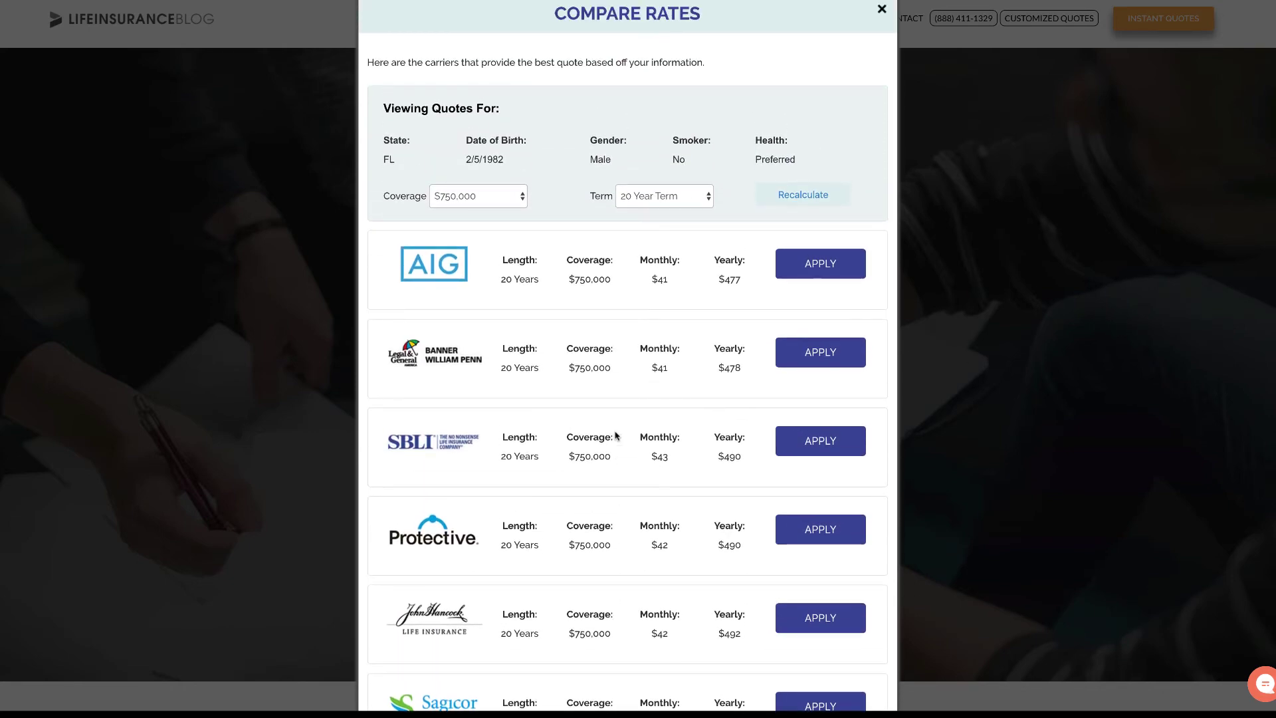